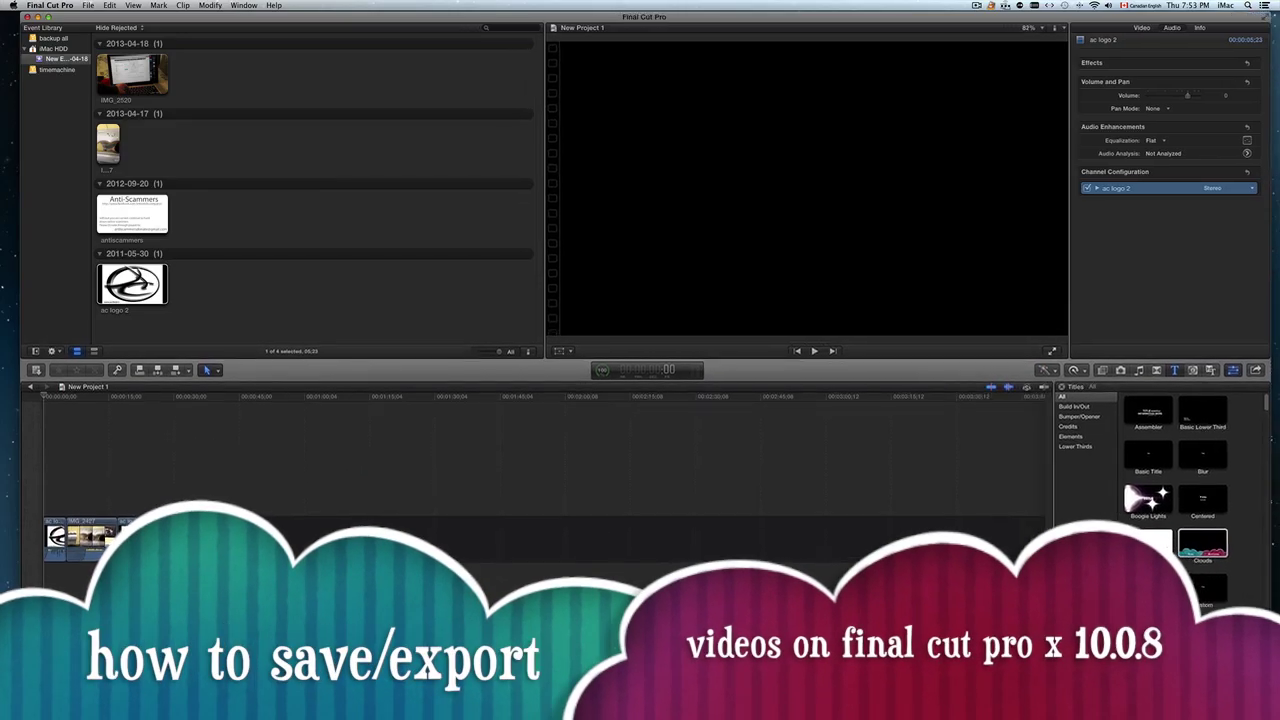
# - Move the playhead into the hand-dryer clip and play New Project 1 in the viewer
pyautogui.click(70, 455)
pyautogui.press('space')
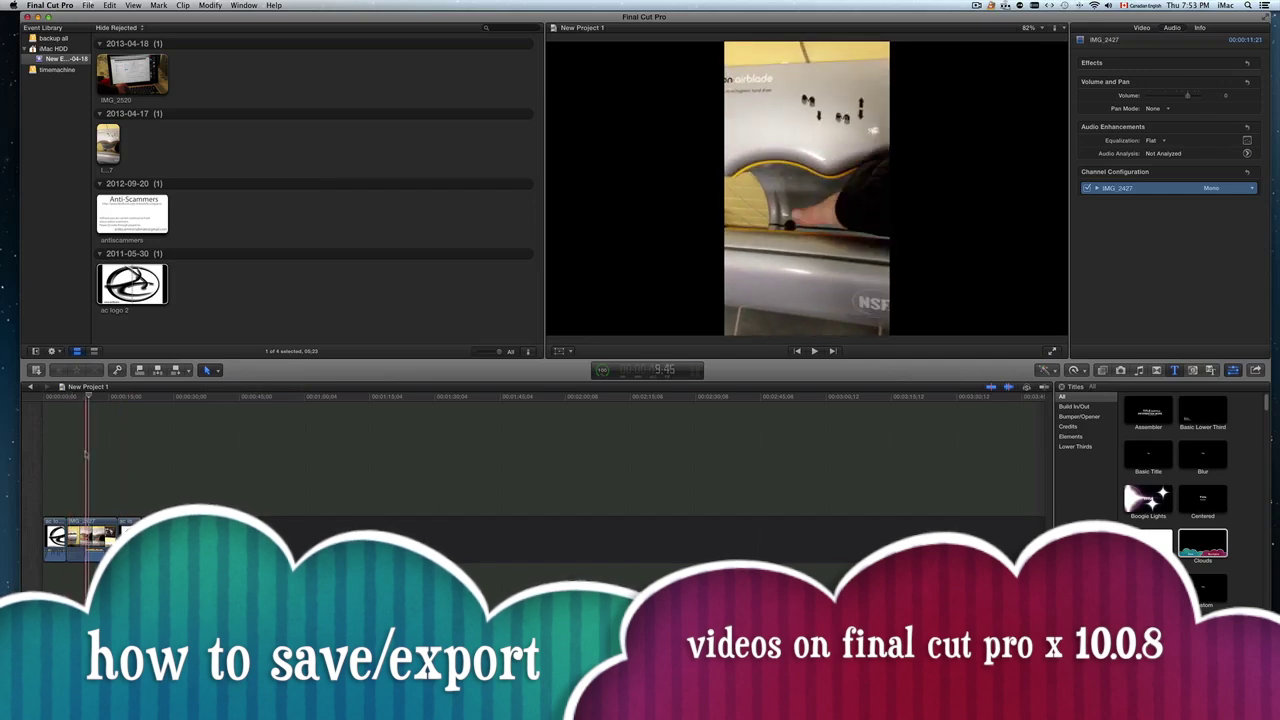
# - Check the About Final Cut Pro window for version 10.0.8, then close it
pyautogui.click(45, 5)
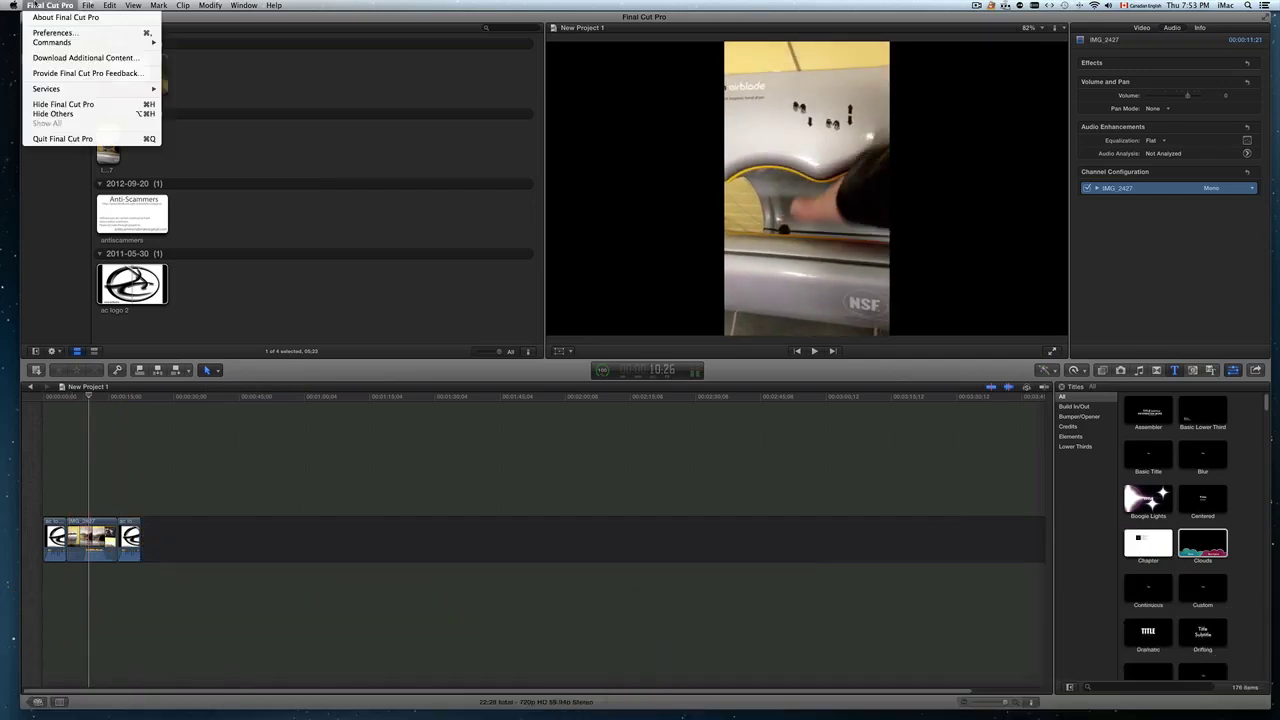
pyautogui.click(57, 17)
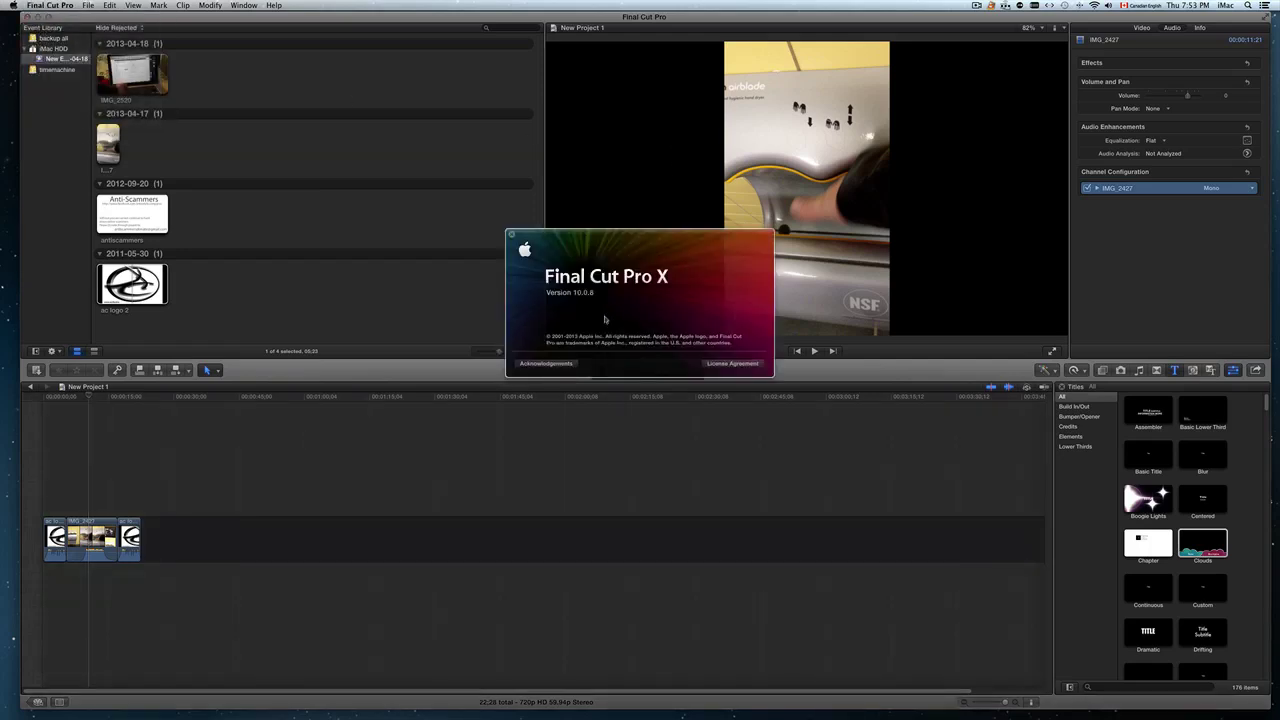
pyautogui.click(511, 235)
# - Render the entire project with Modify > Render All
pyautogui.click(210, 5)
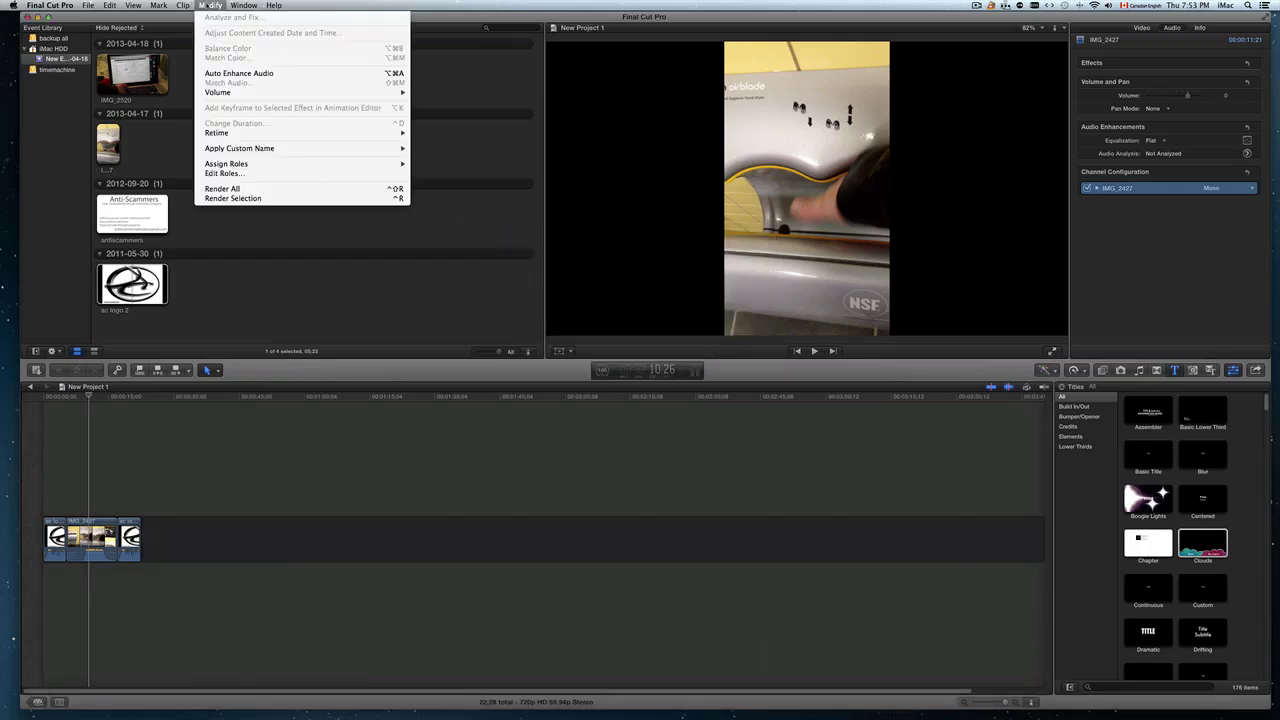
pyautogui.moveTo(88, 6)
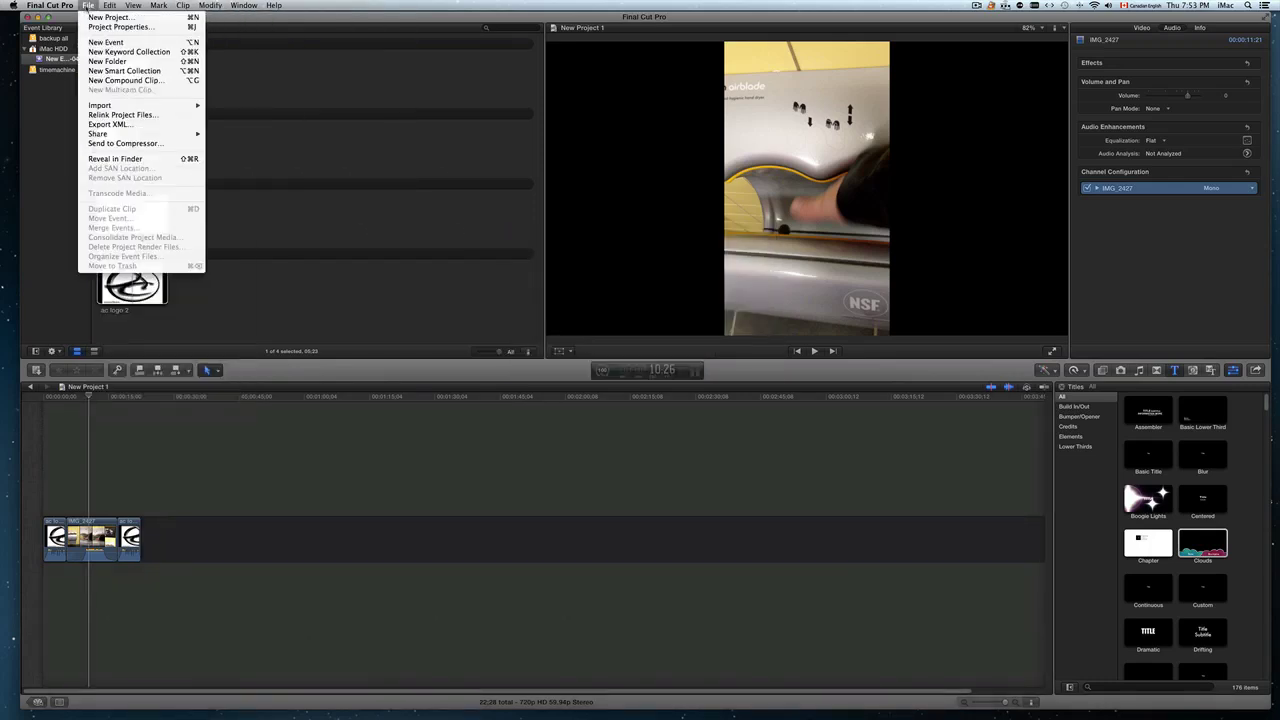
pyautogui.click(280, 91)
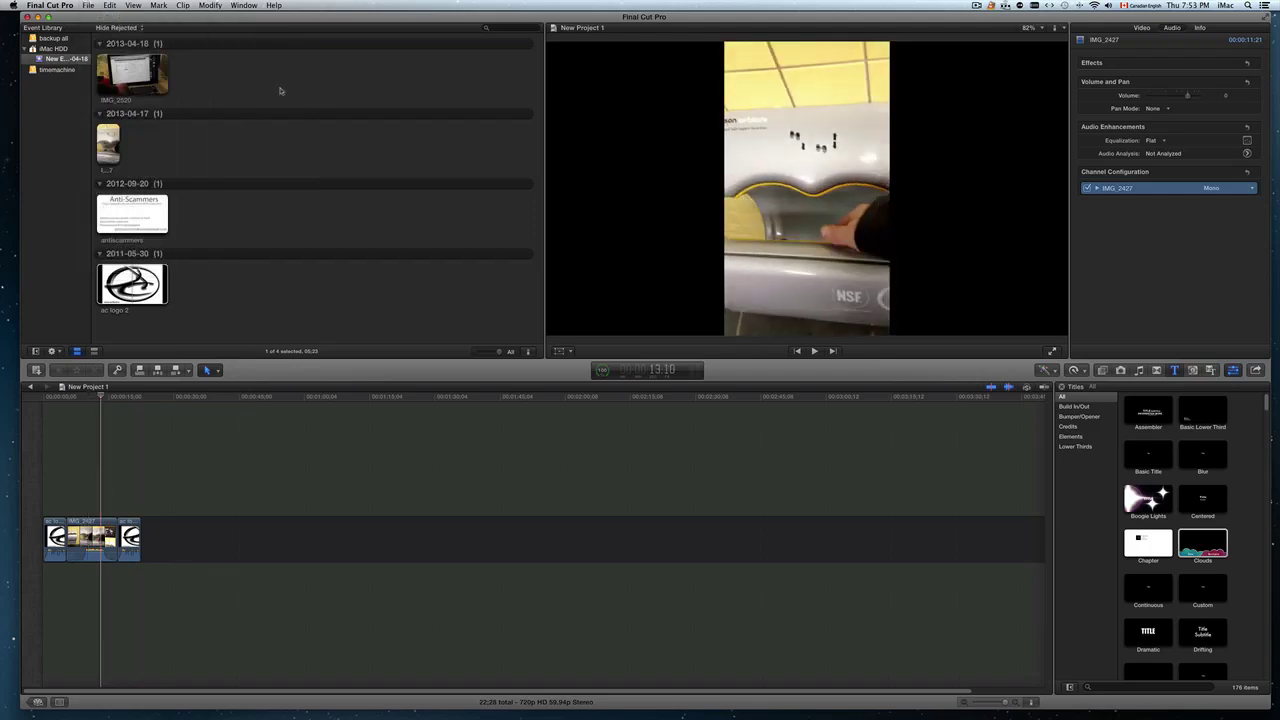
pyautogui.click(210, 5)
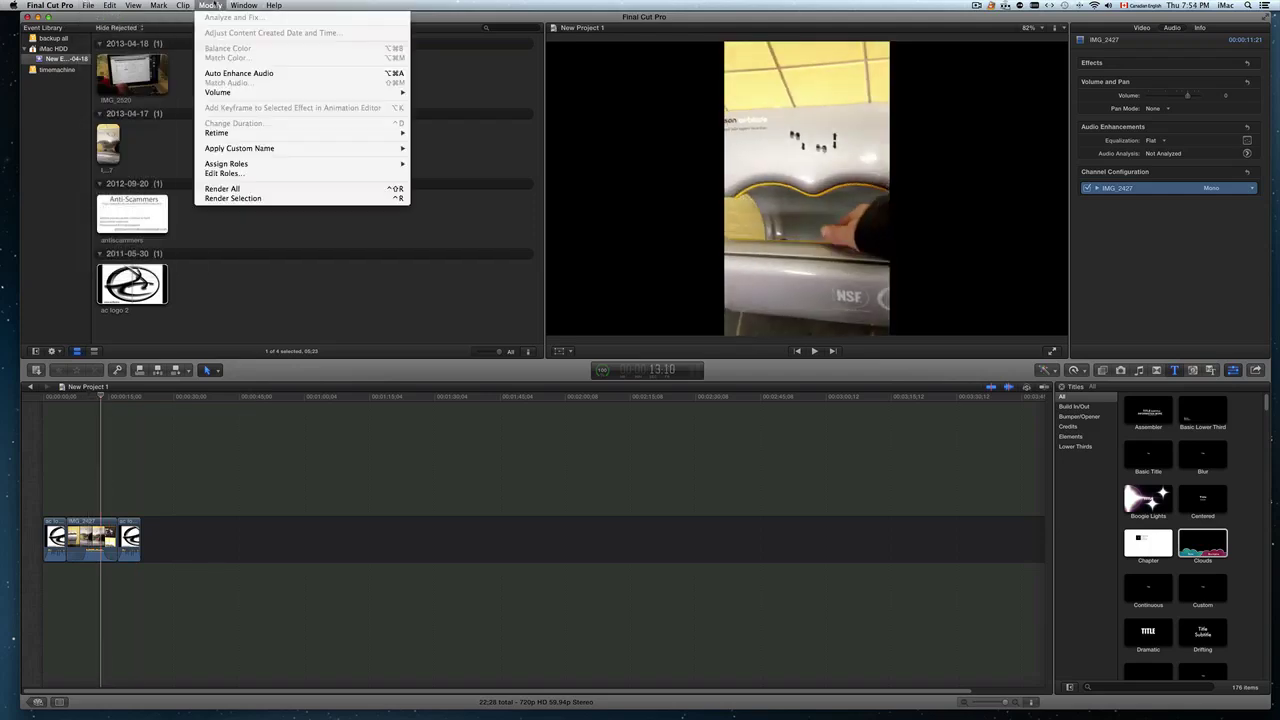
pyautogui.click(260, 189)
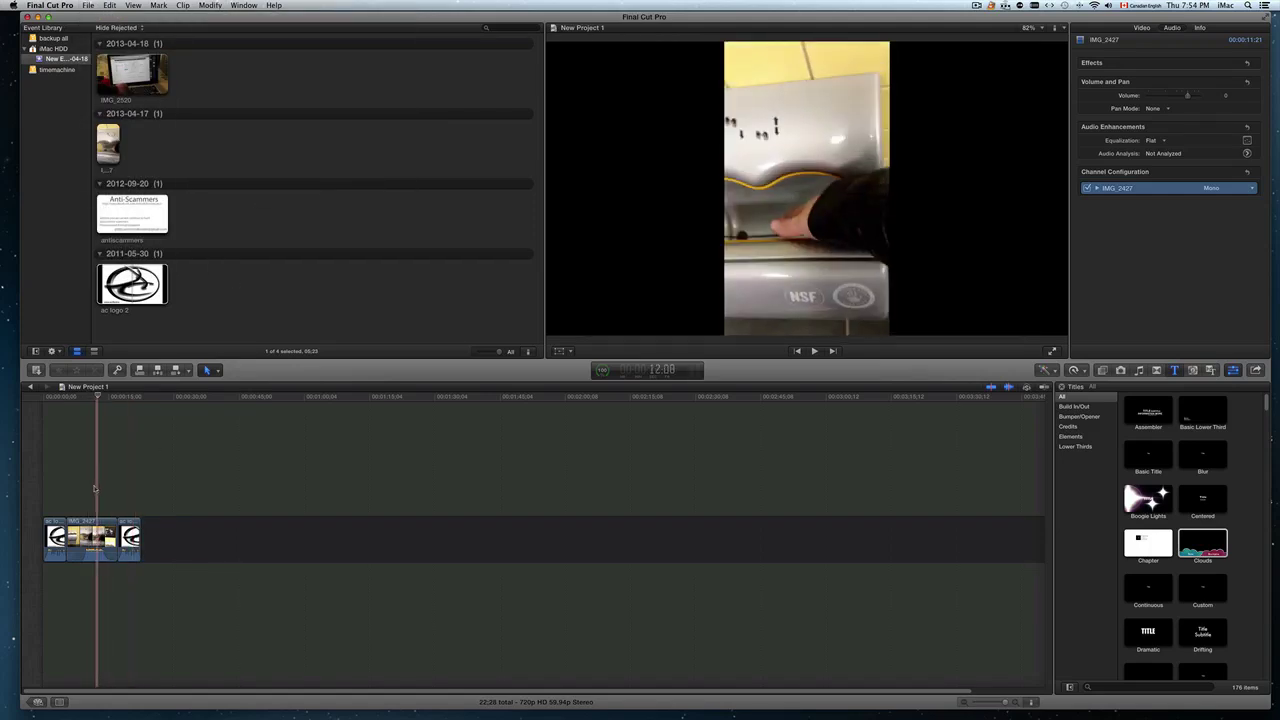
pyautogui.click(88, 5)
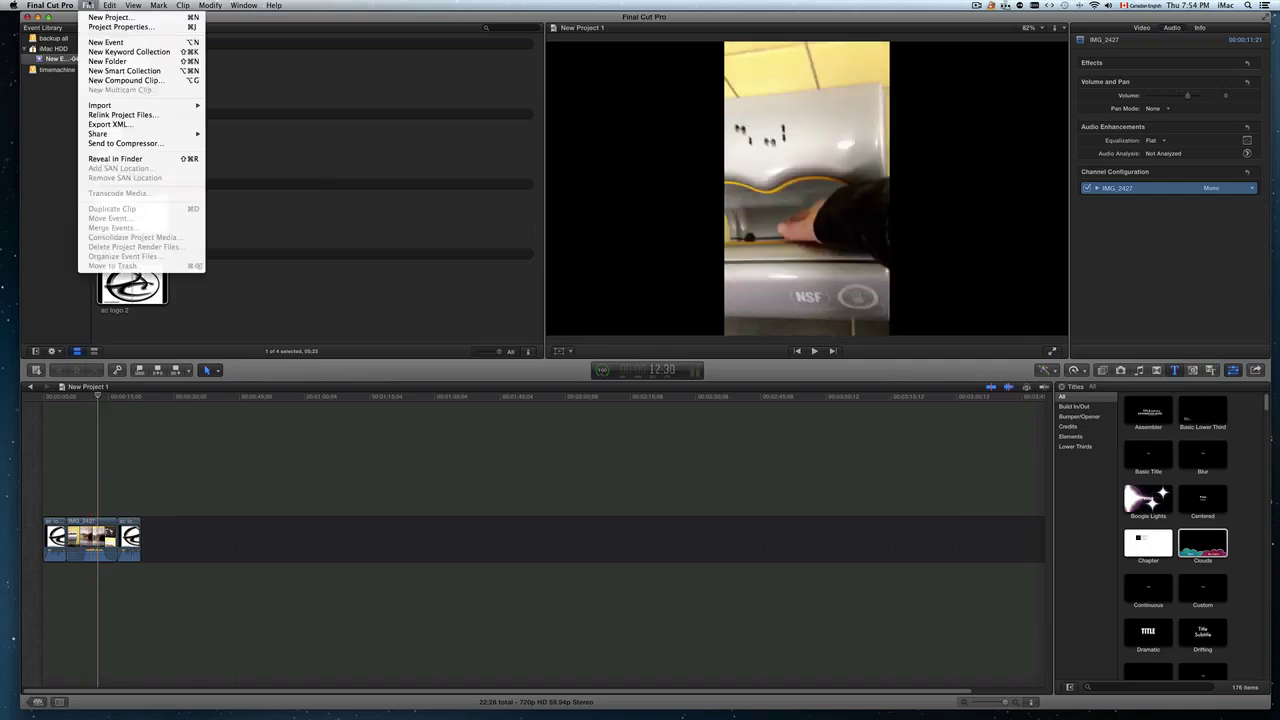
# - Choose File > Share > Apple Devices 720p to bring up its export options
pyautogui.moveTo(152, 136)
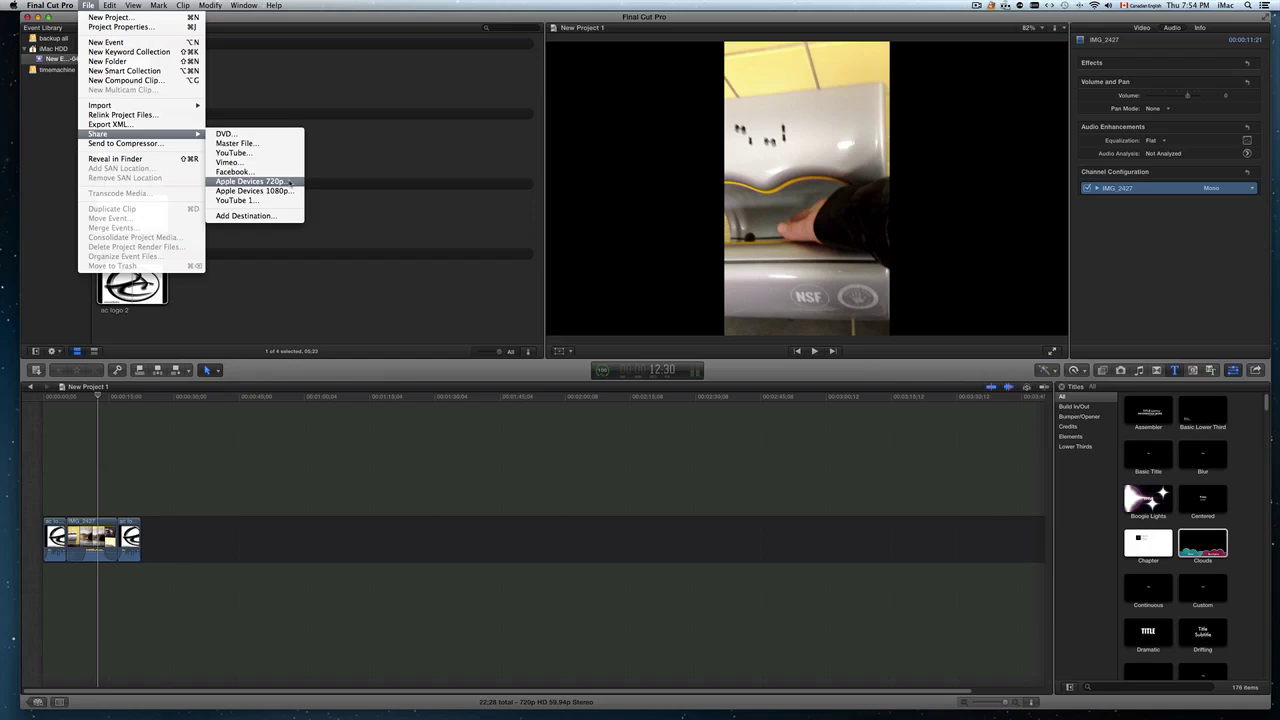
pyautogui.click(250, 181)
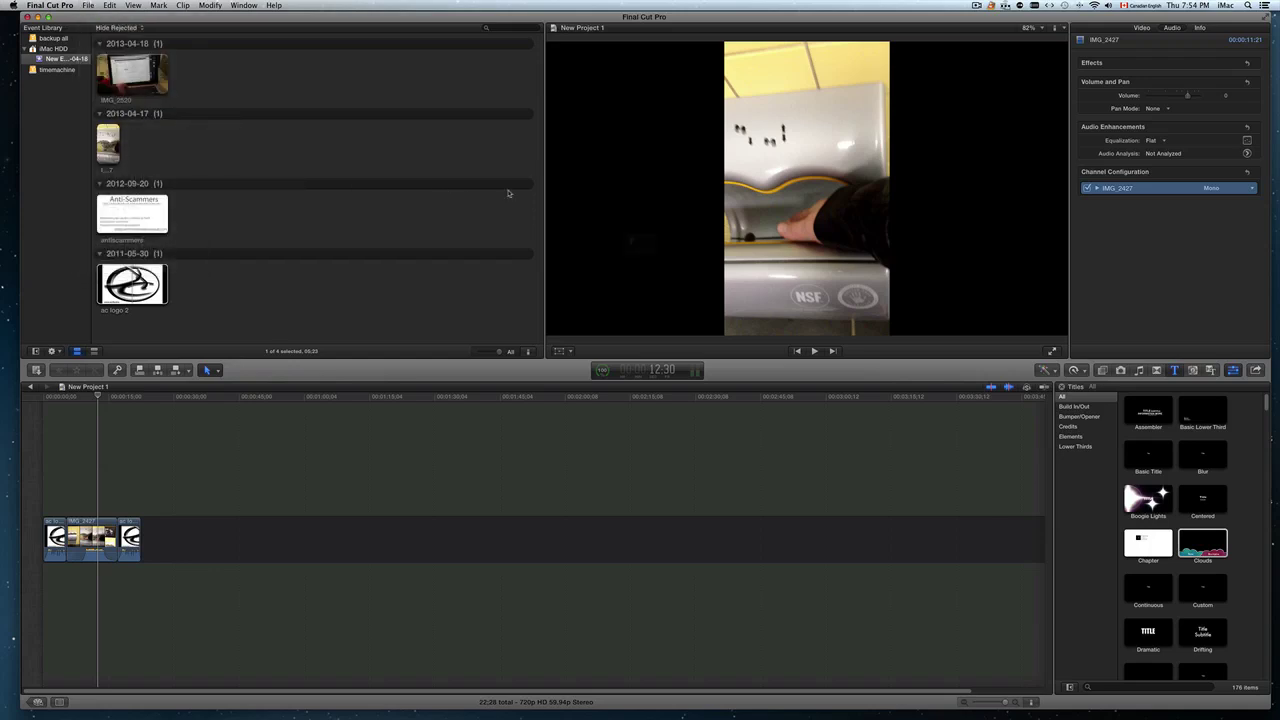
# - Reposition the share dialog and review the Description (New Project 1) and Creator (iMac) fields unchanged
pyautogui.moveTo(680, 139); pyautogui.dragTo(659, 202)
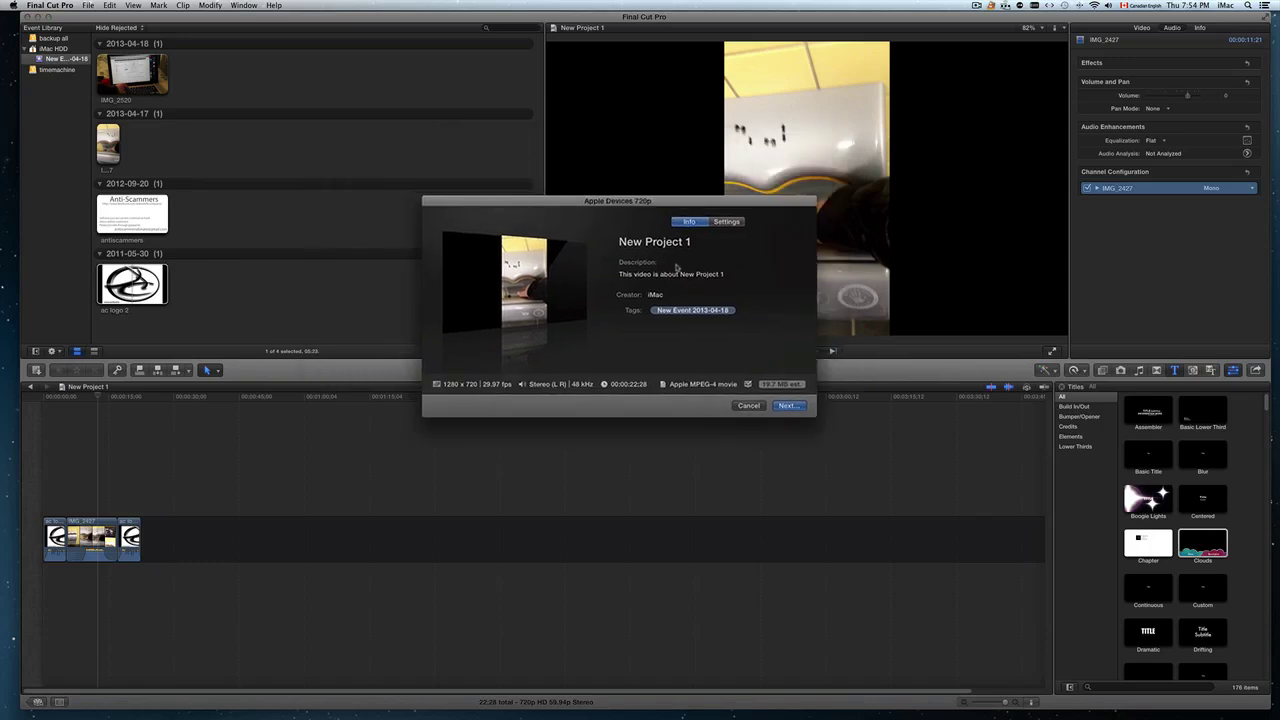
pyautogui.click(742, 276)
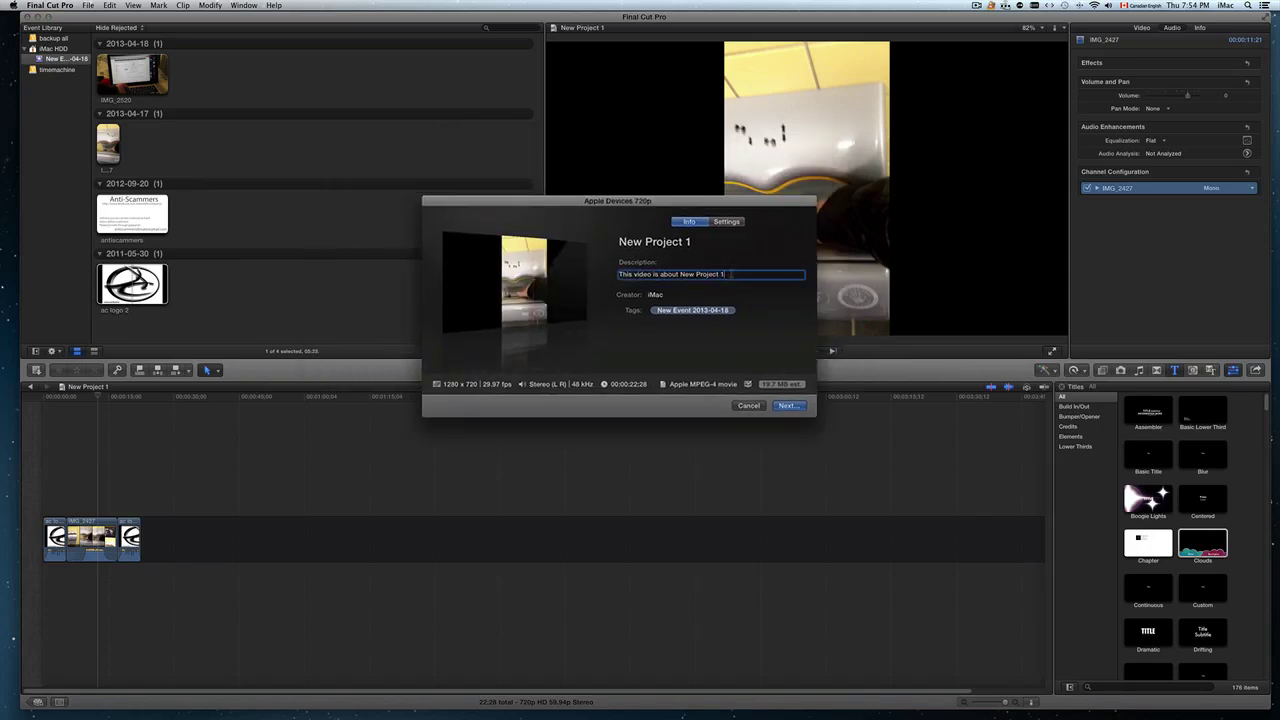
pyautogui.click(674, 294)
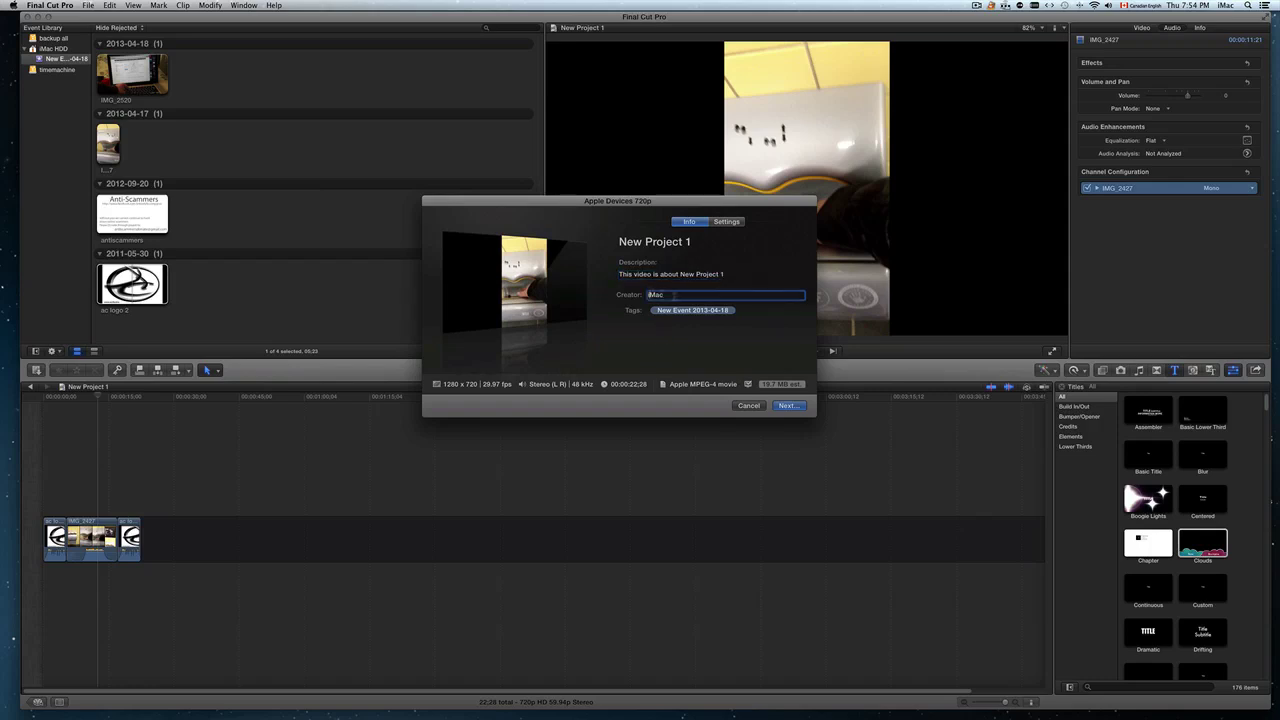
pyautogui.press('super+a')
# - In the Settings tab, keep H.264 Better Quality codec and 1280 x 720 resolution
pyautogui.click(724, 222)
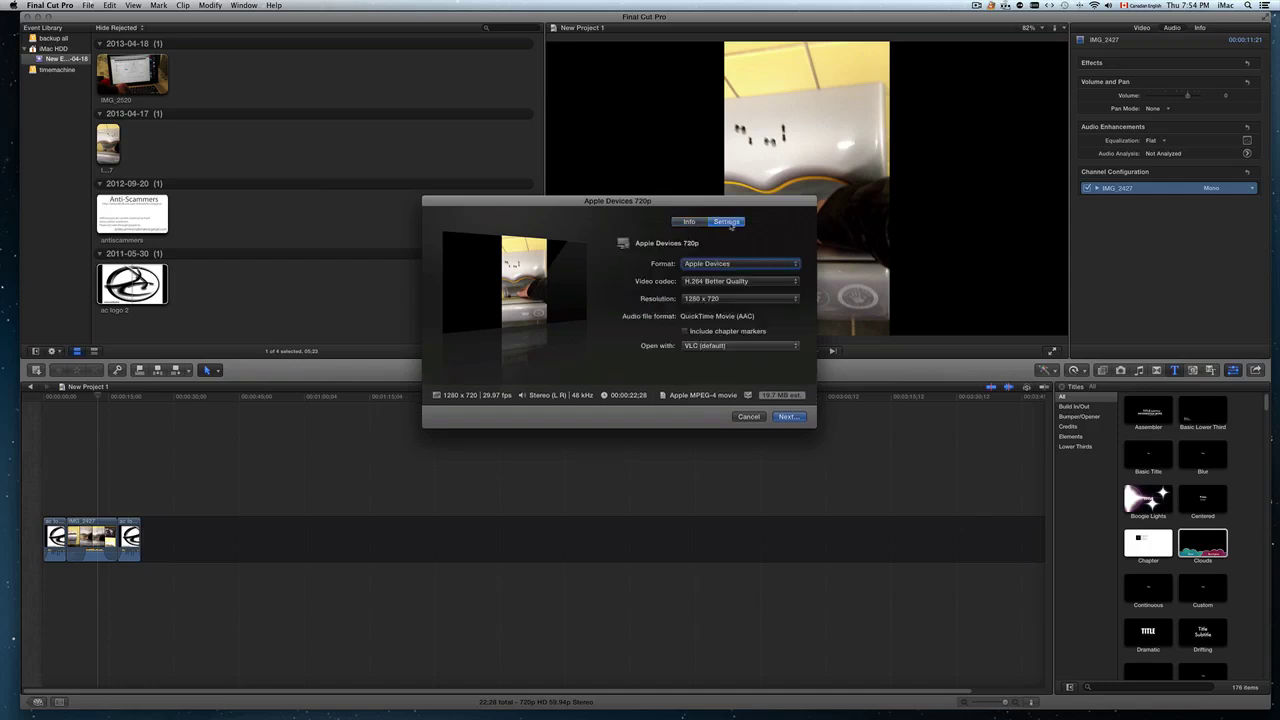
pyautogui.click(764, 284)
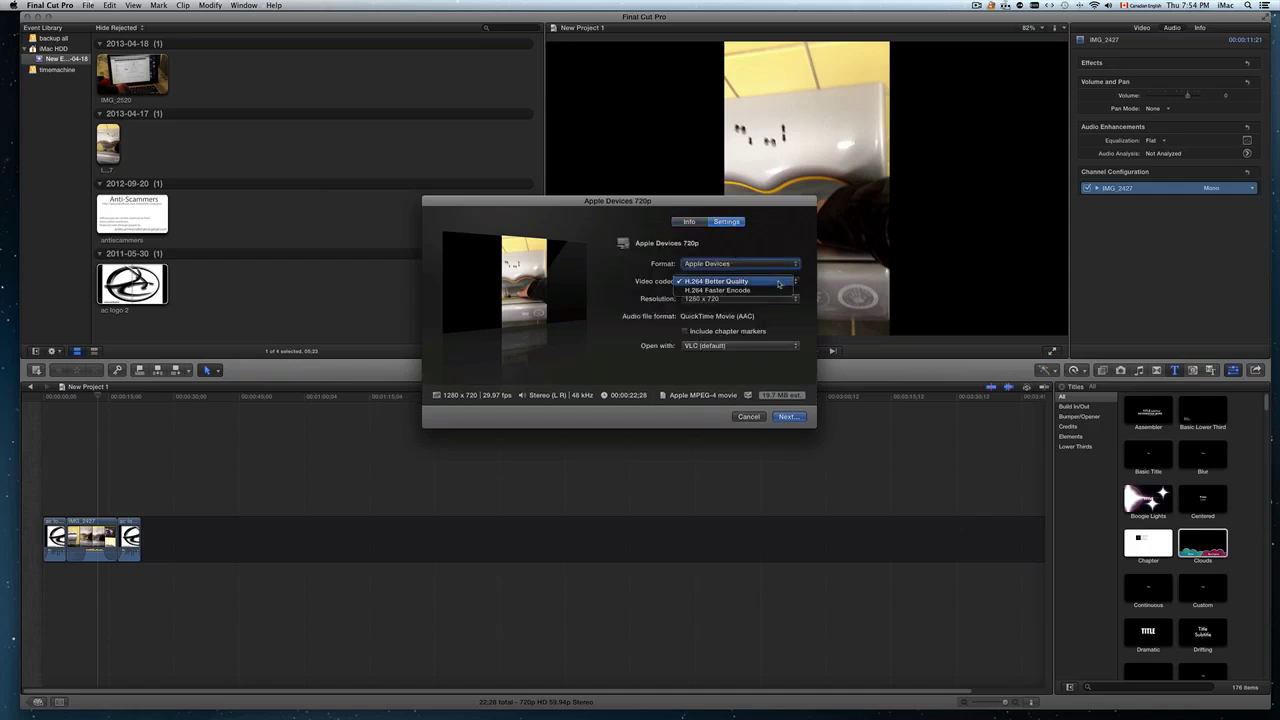
pyautogui.click(736, 283)
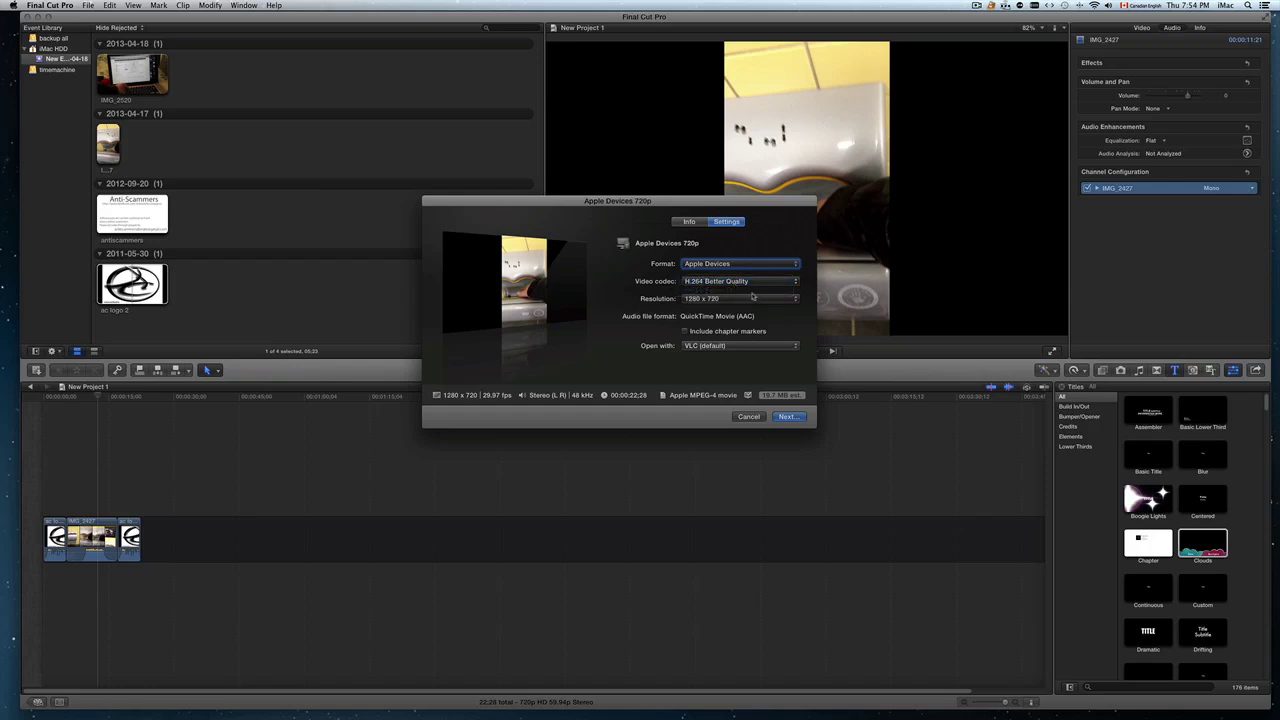
pyautogui.click(788, 300)
pyautogui.click(778, 299)
# - Save the export as New Project 1 on the Desktop to start background rendering
pyautogui.click(788, 416)
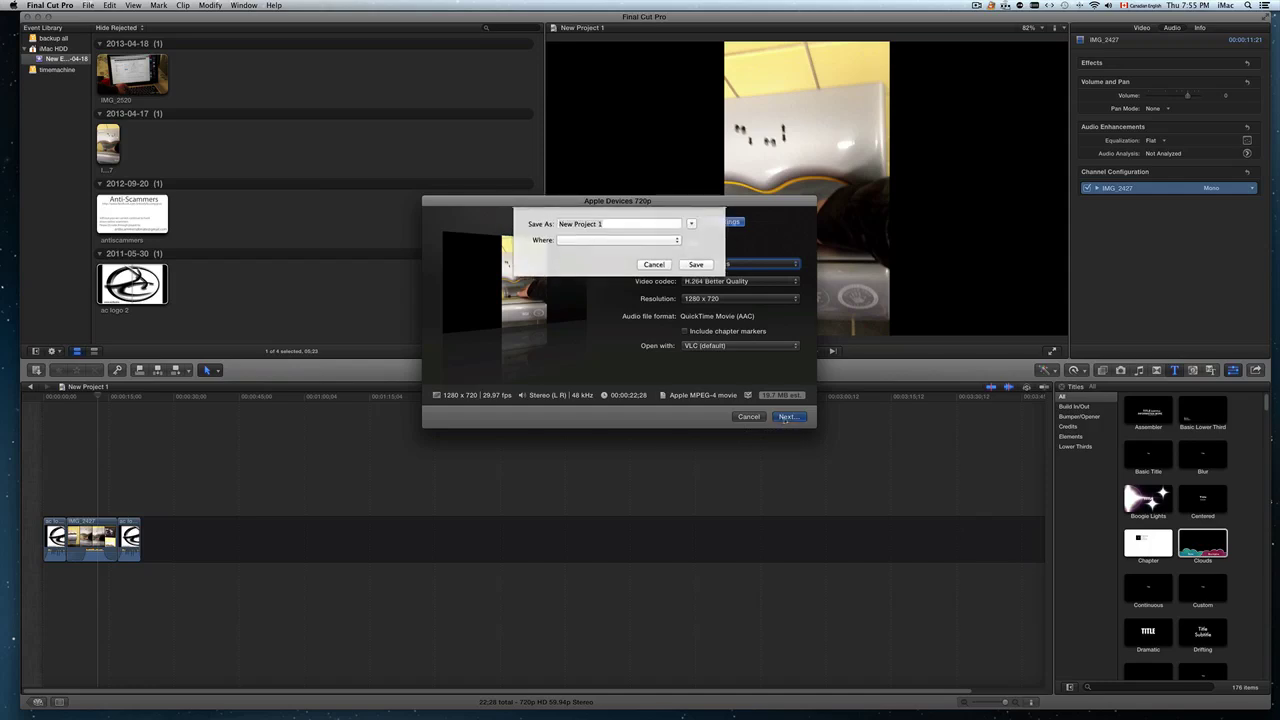
pyautogui.click(587, 224)
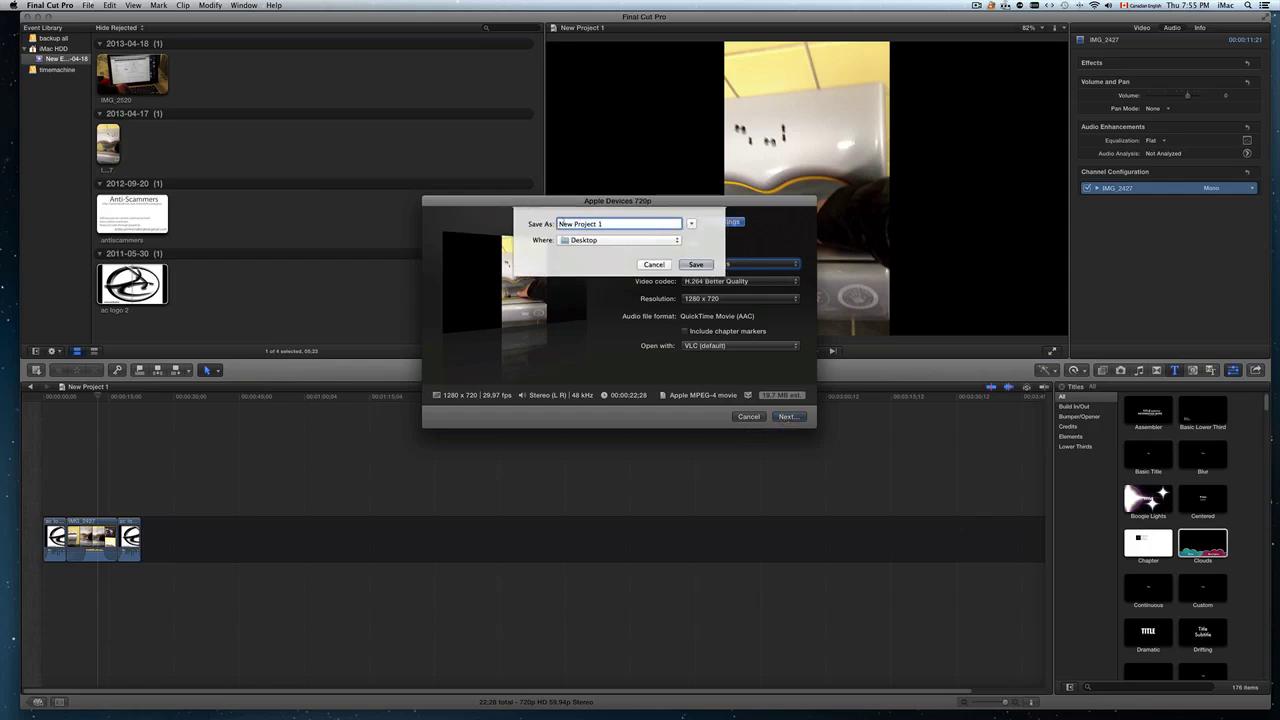
pyautogui.tripleClick(588, 224)
pyautogui.click(597, 240)
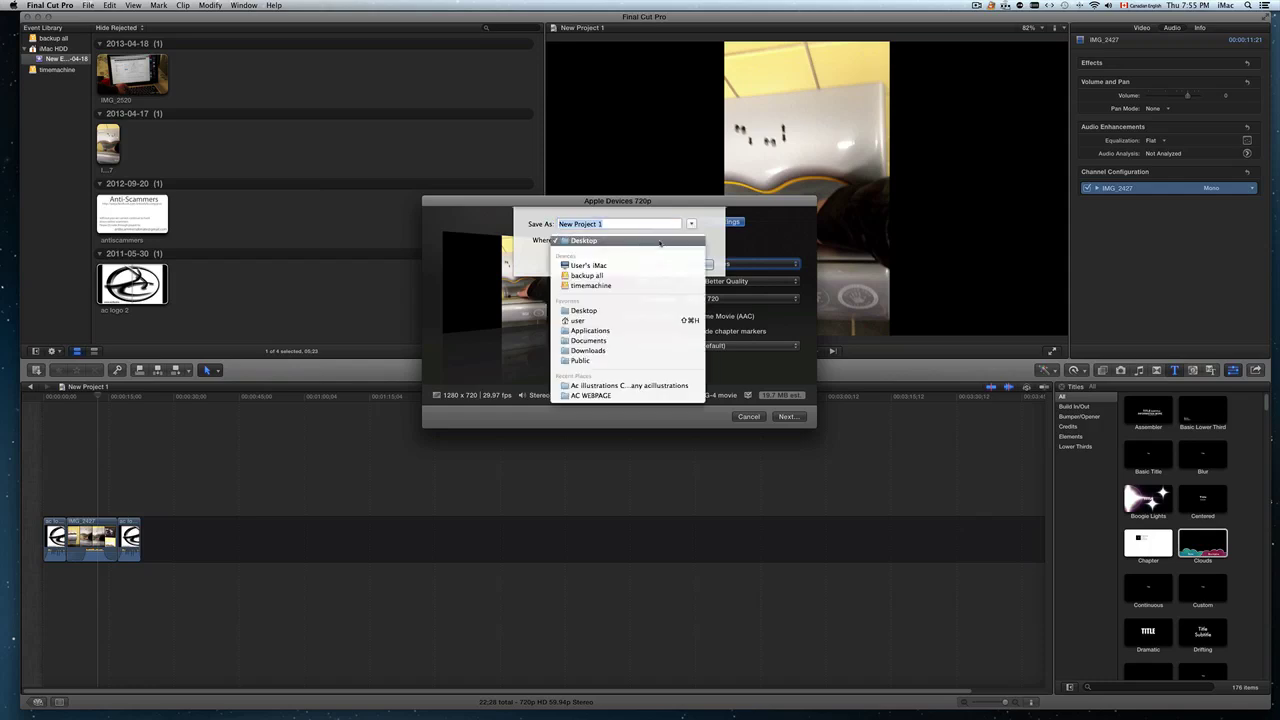
pyautogui.click(608, 246)
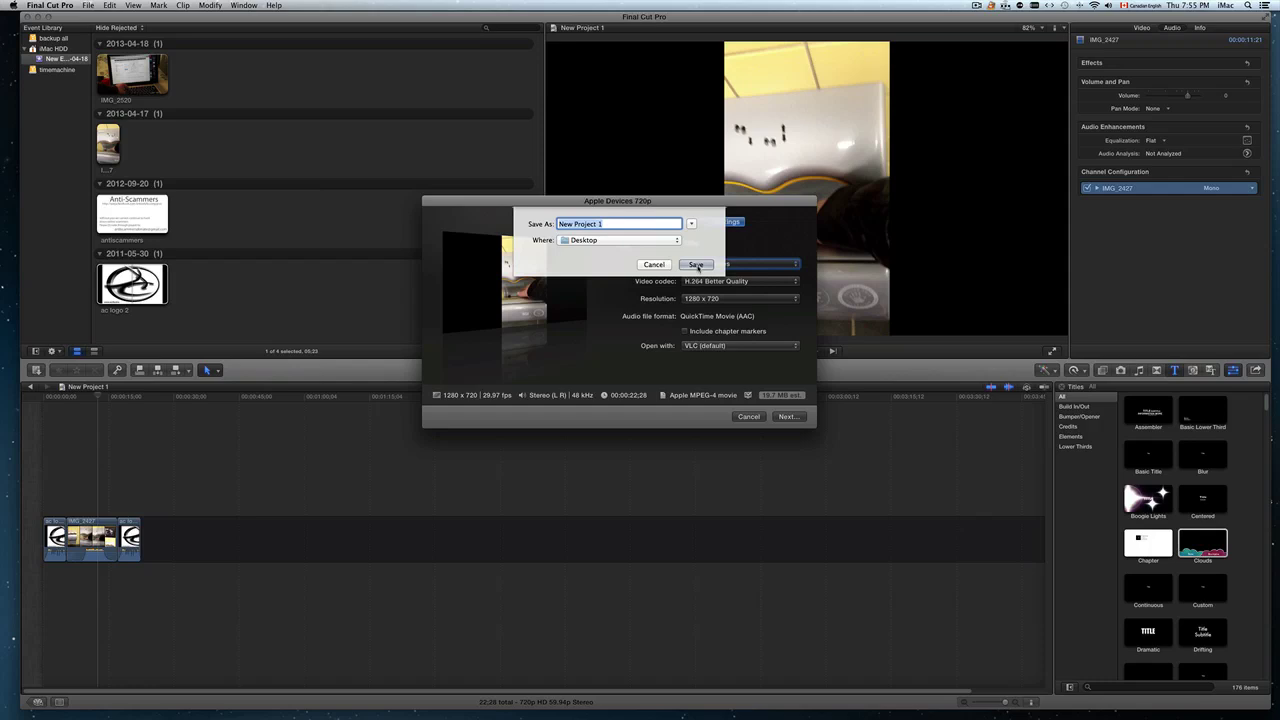
pyautogui.click(697, 265)
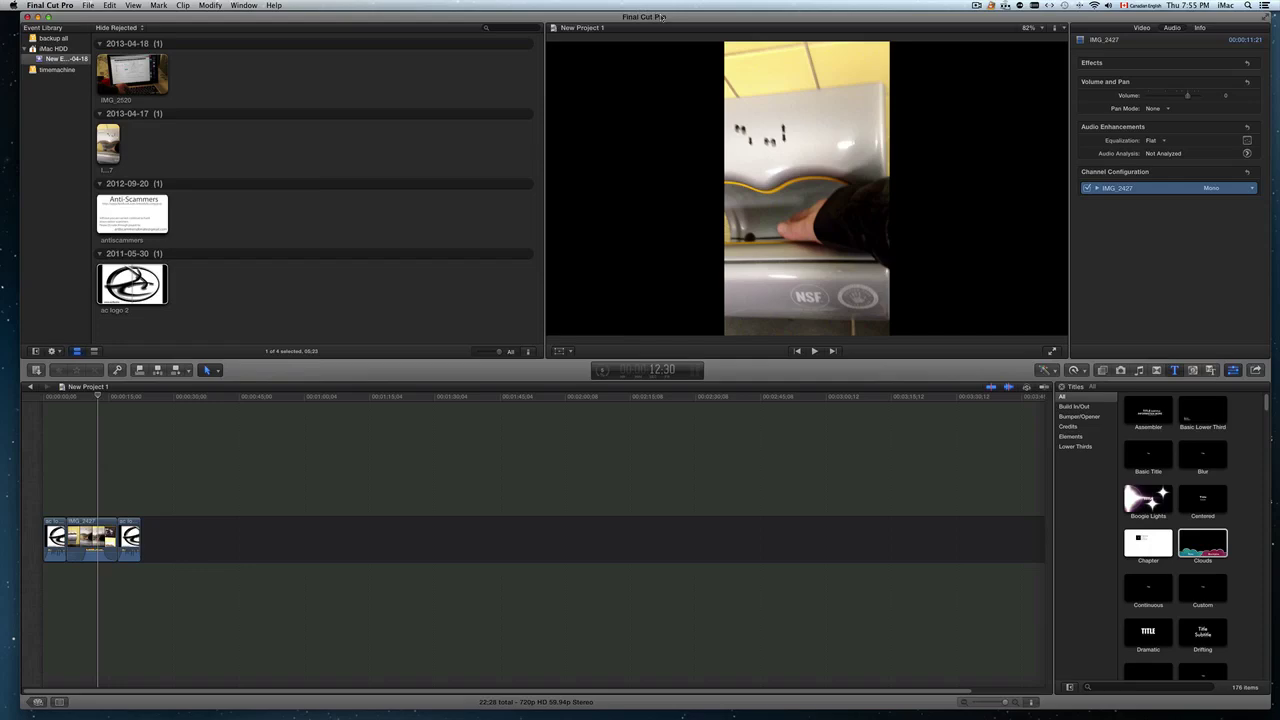
# - Slide the editor window left to reveal and inspect the New Project 1.m4v-TEMP file on the desktop
pyautogui.moveTo(695, 18); pyautogui.dragTo(471, 7)
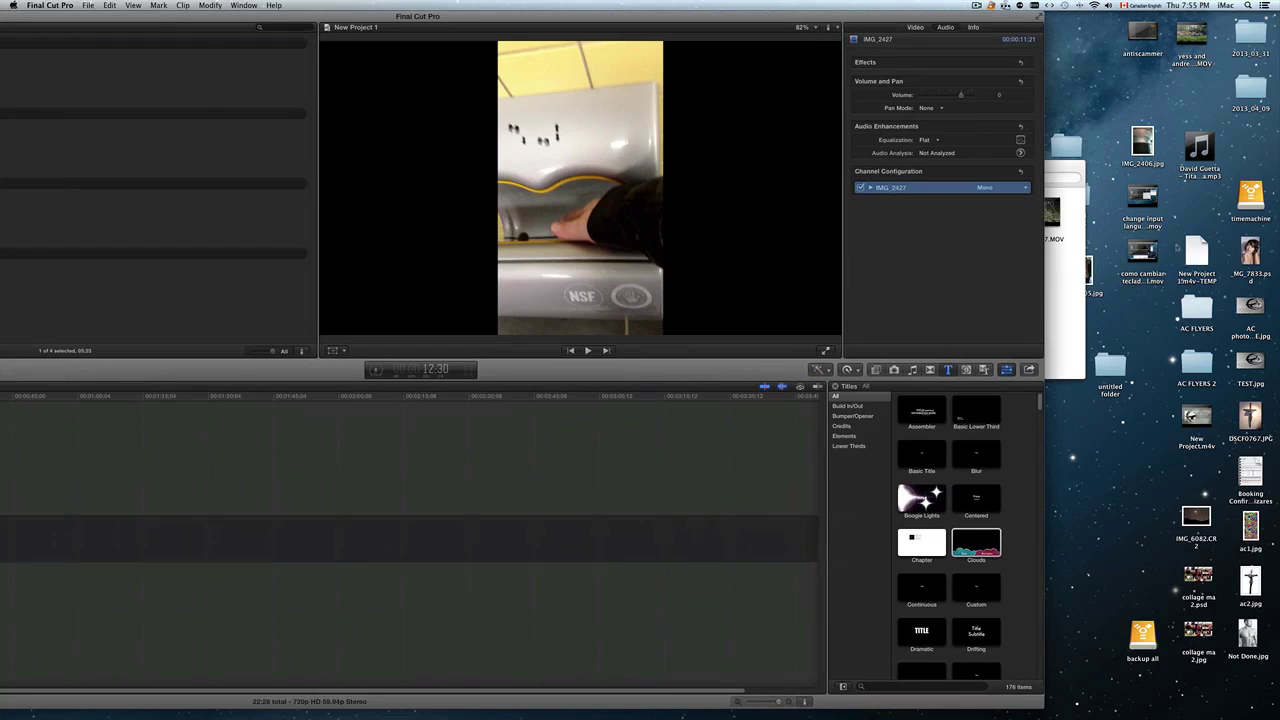
pyautogui.click(1176, 278)
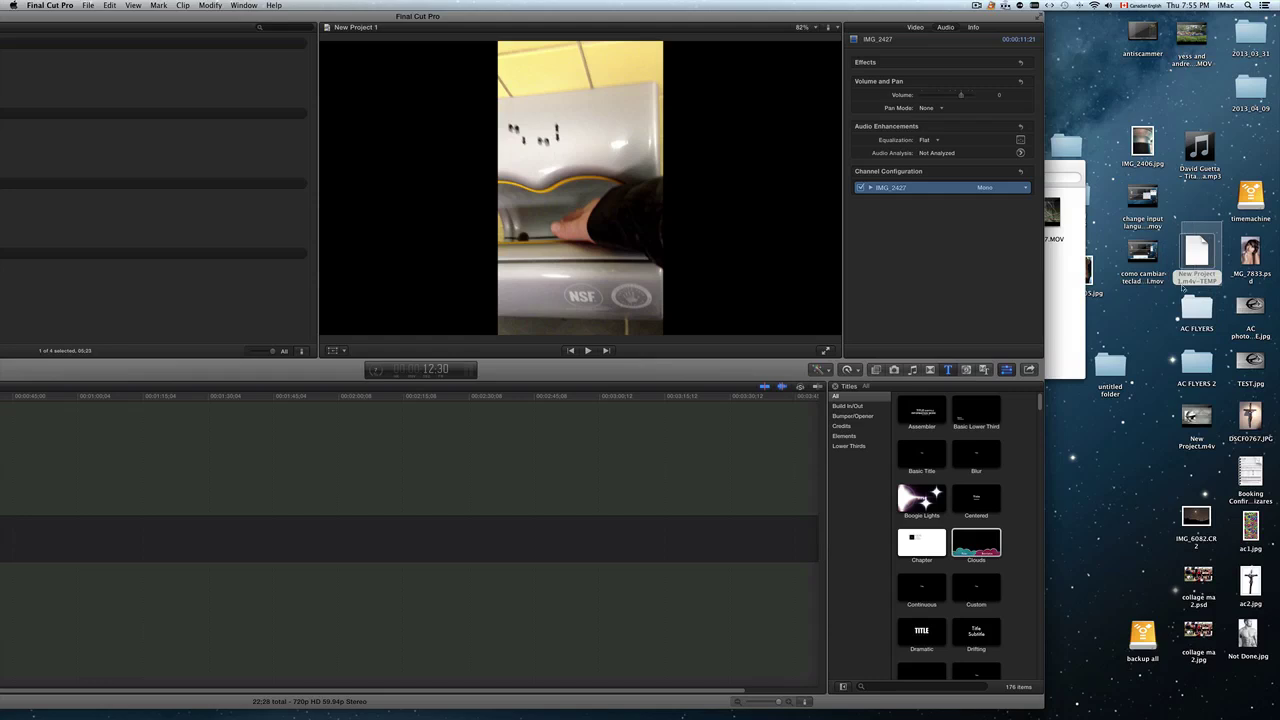
pyautogui.click(1222, 240)
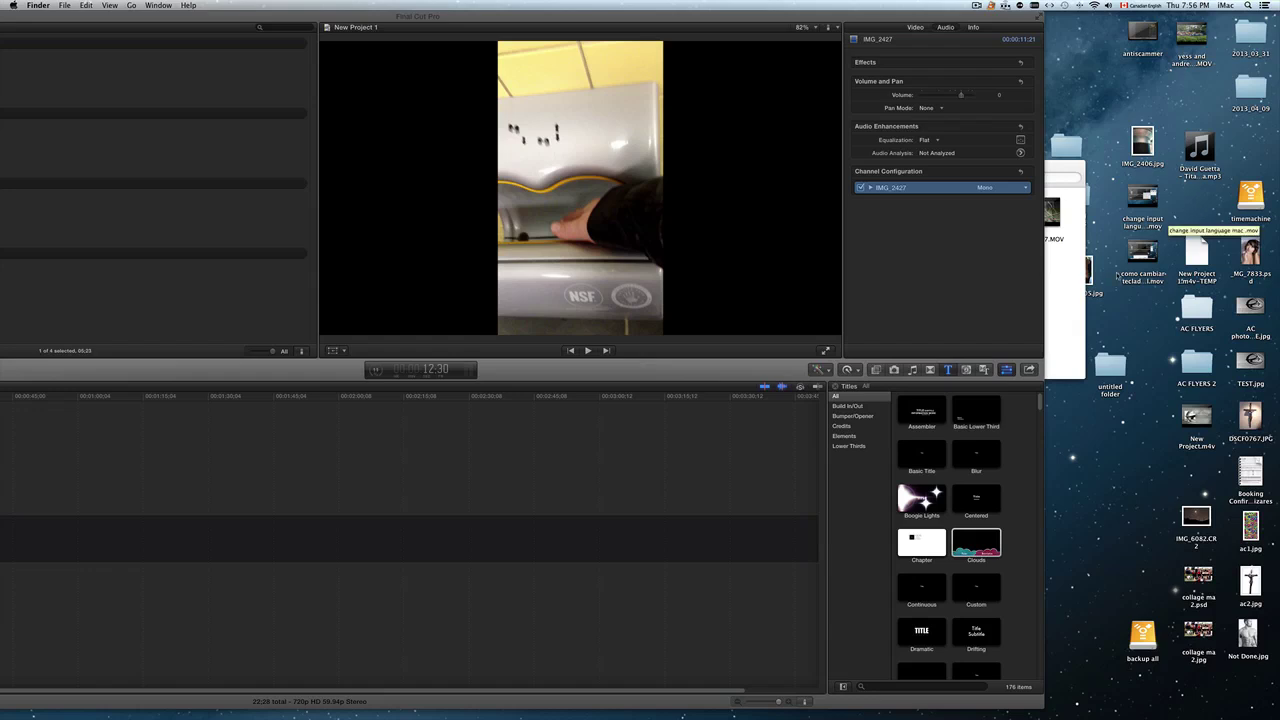
pyautogui.click(1143, 250)
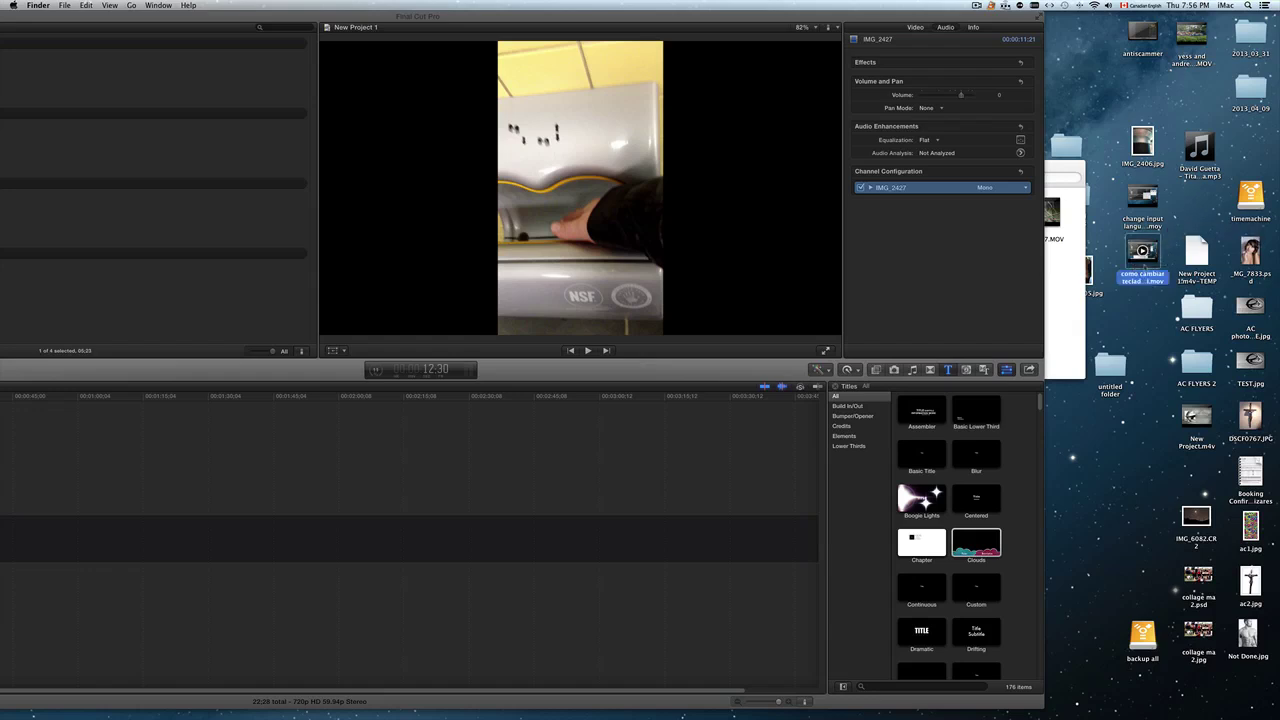
pyautogui.click(1176, 248)
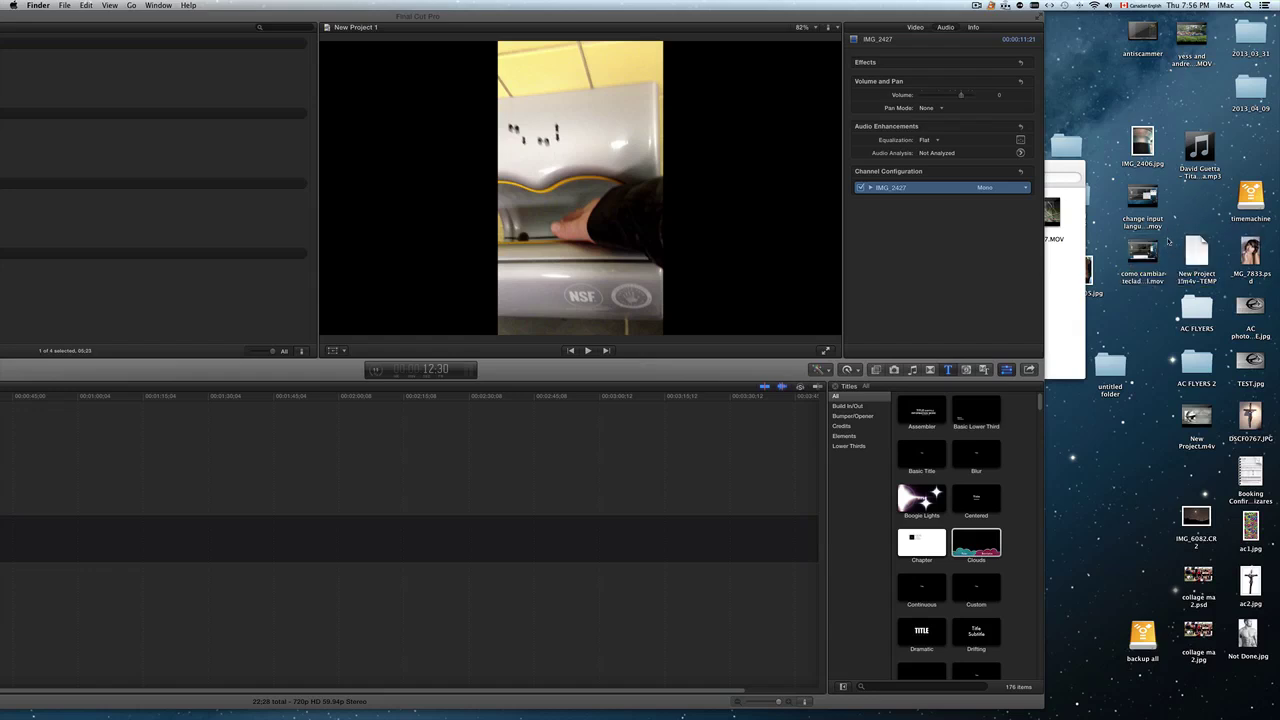
pyautogui.click(1124, 273)
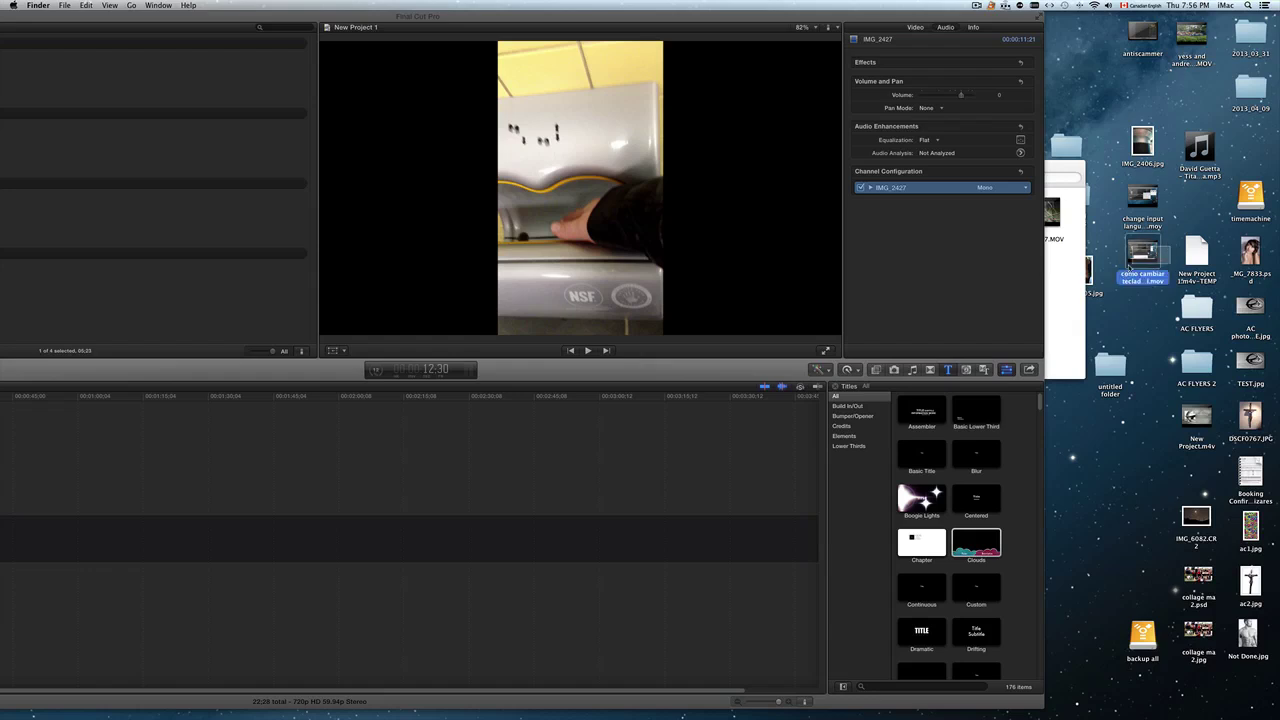
pyautogui.click(1171, 247)
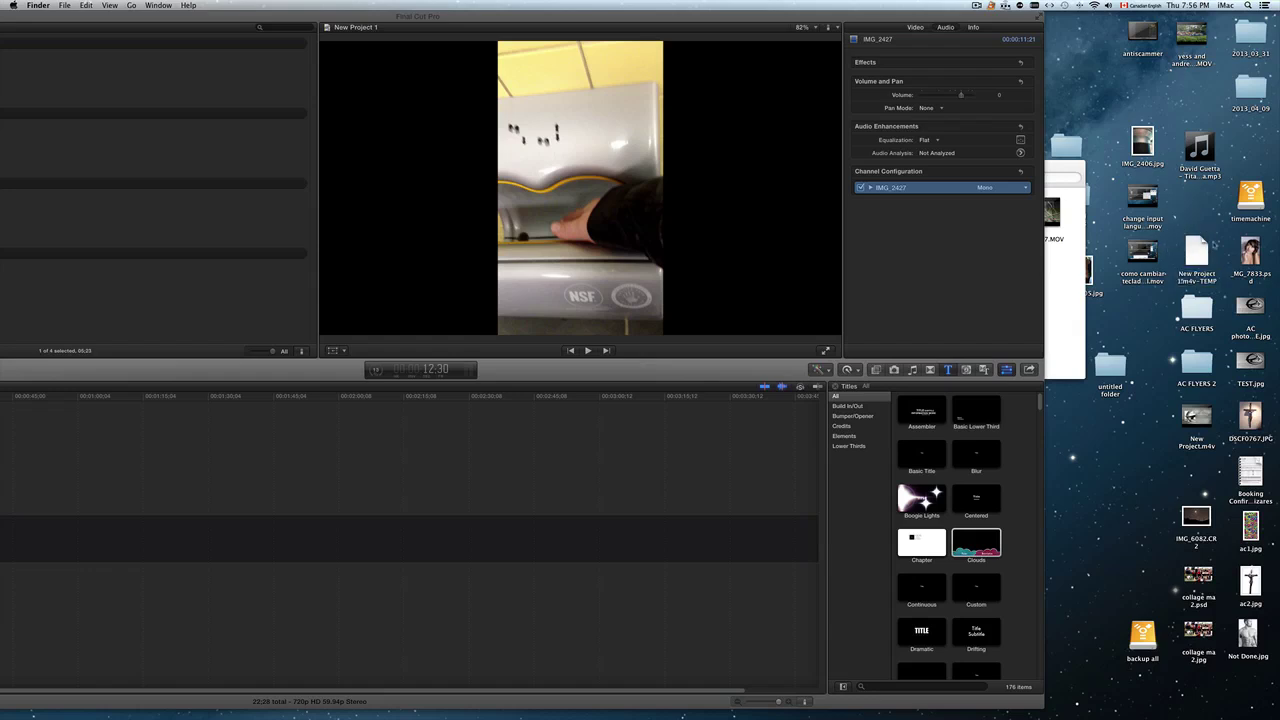
pyautogui.moveTo(394, 16); pyautogui.dragTo(452, 4)
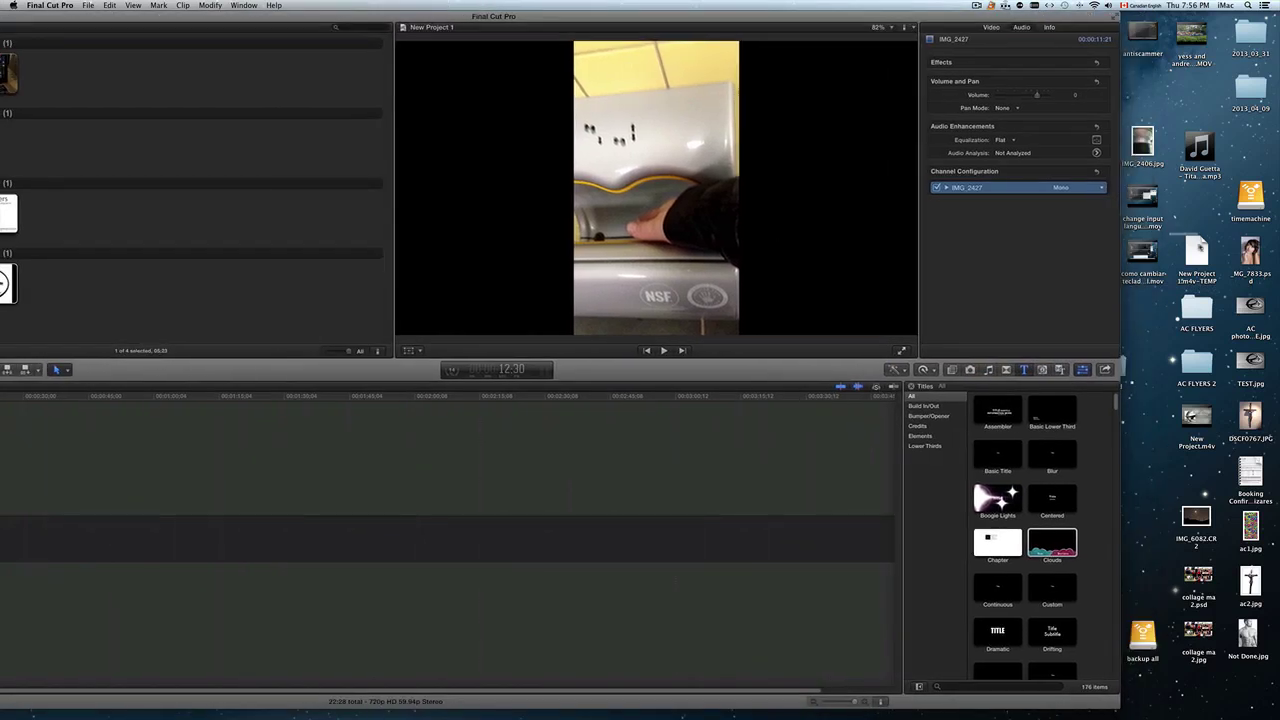
# - Nudge the New Project file icon on the desktop, then drag the editor window back to the left edge
pyautogui.click(1197, 250)
pyautogui.moveTo(1197, 250); pyautogui.dragTo(1176, 238)
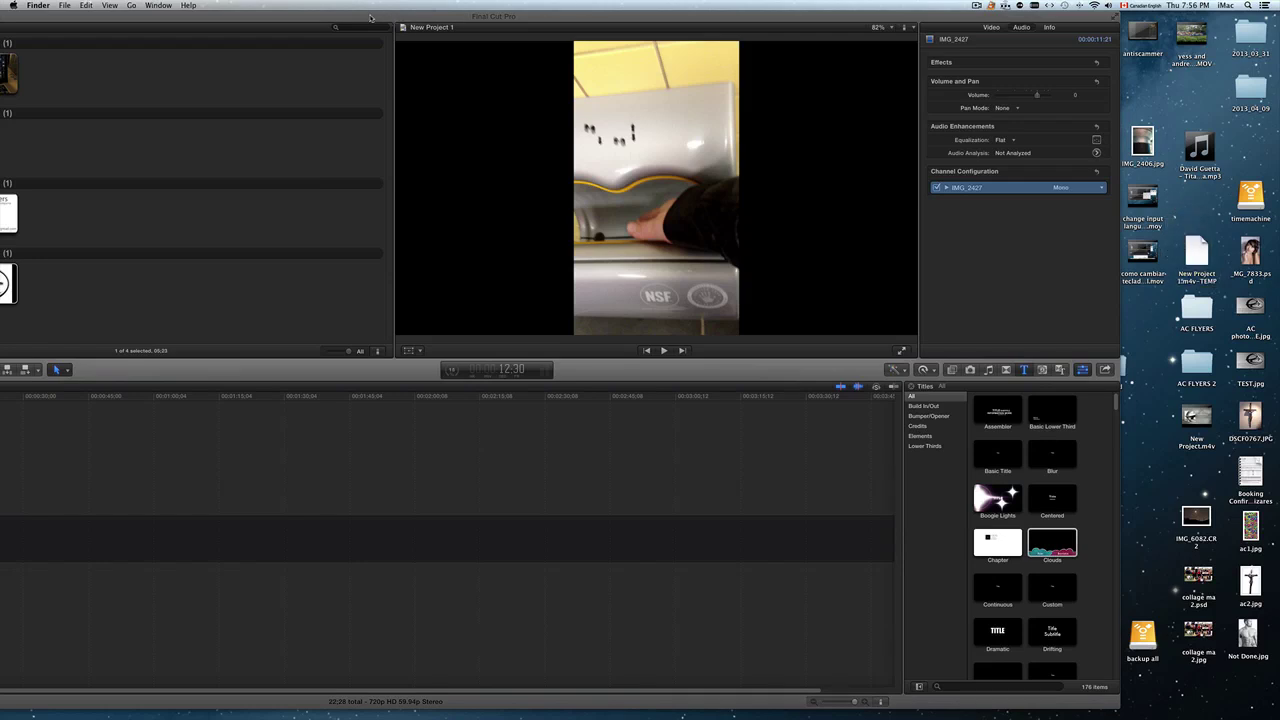
pyautogui.moveTo(369, 18); pyautogui.dragTo(401, 18)
pyautogui.moveTo(615, 12); pyautogui.dragTo(719, 14)
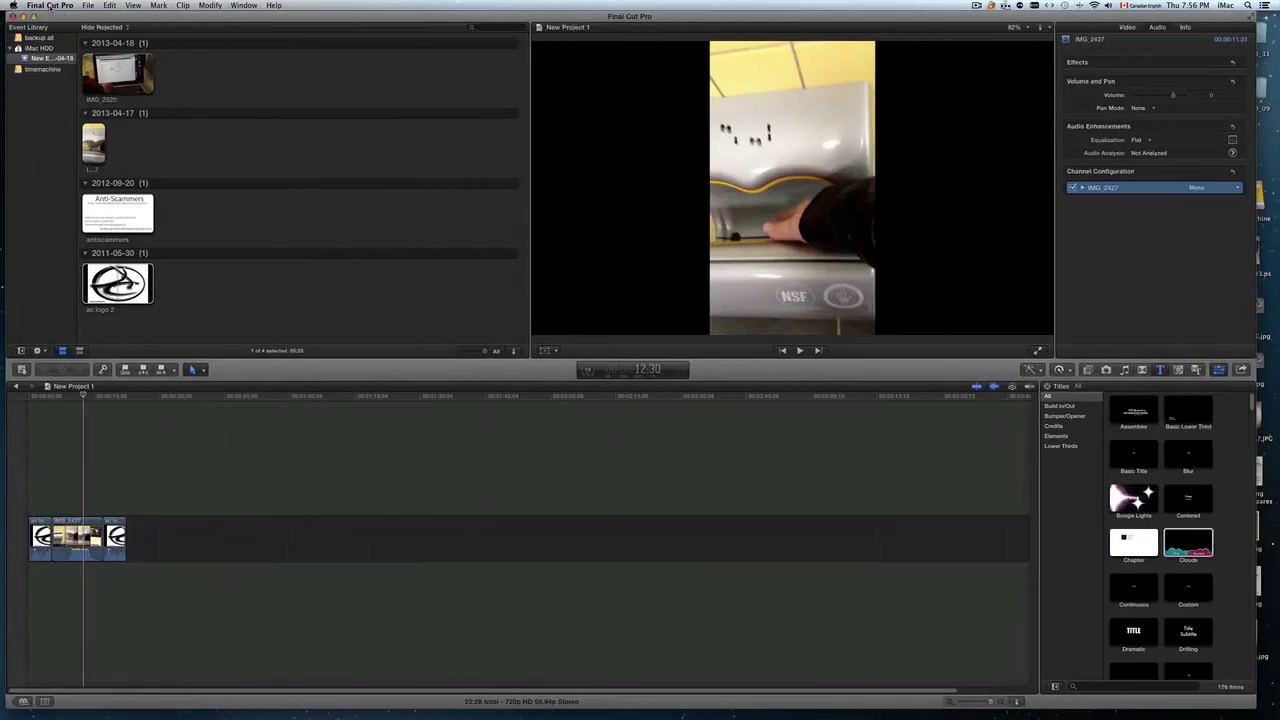